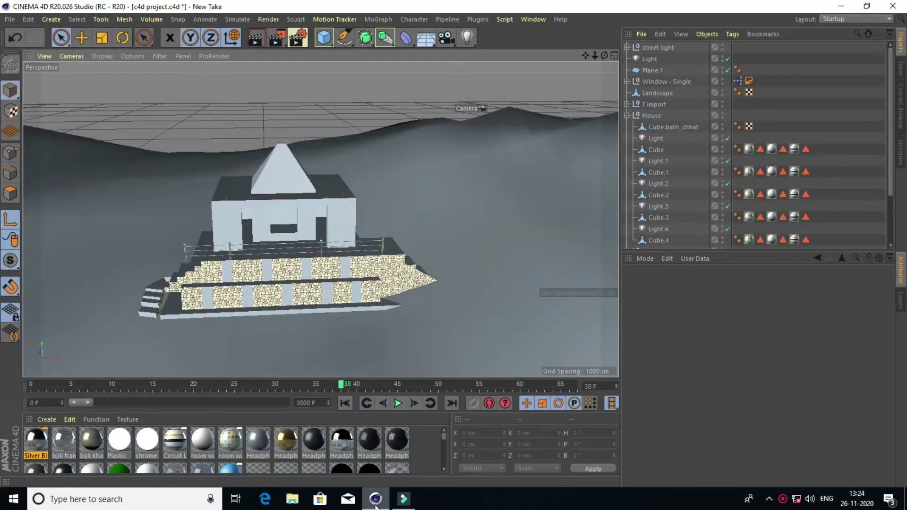
# Select the house Cube, shift it sideways onto a snapped vertex and lower it slightly
pyautogui.click(285, 169)
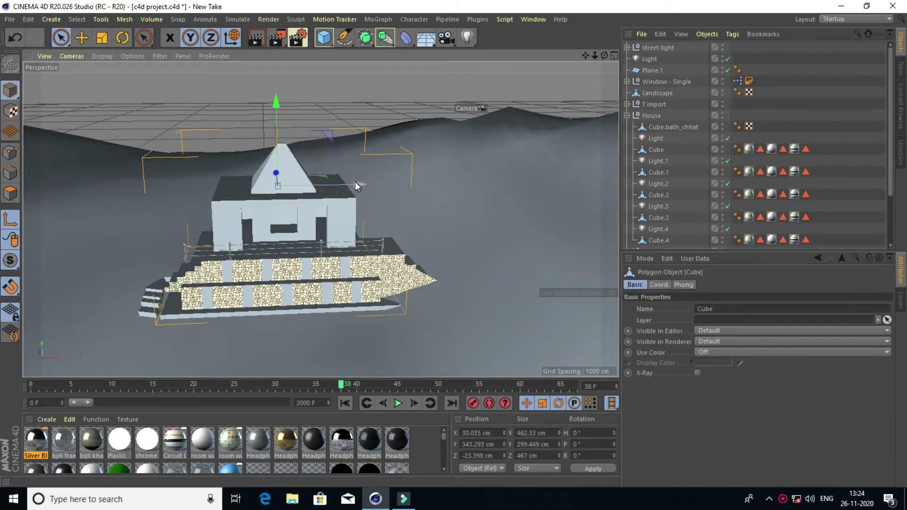
pyautogui.moveTo(355, 185)
pyautogui.mouseDown()
pyautogui.moveTo(445, 192)
pyautogui.moveTo(312, 189)
pyautogui.mouseUp()
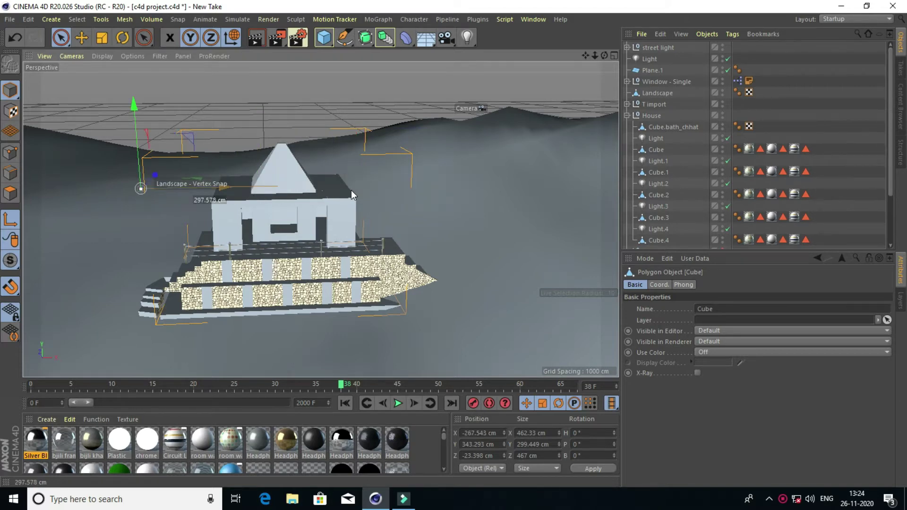
pyautogui.moveTo(351, 191); pyautogui.dragTo(363, 192)
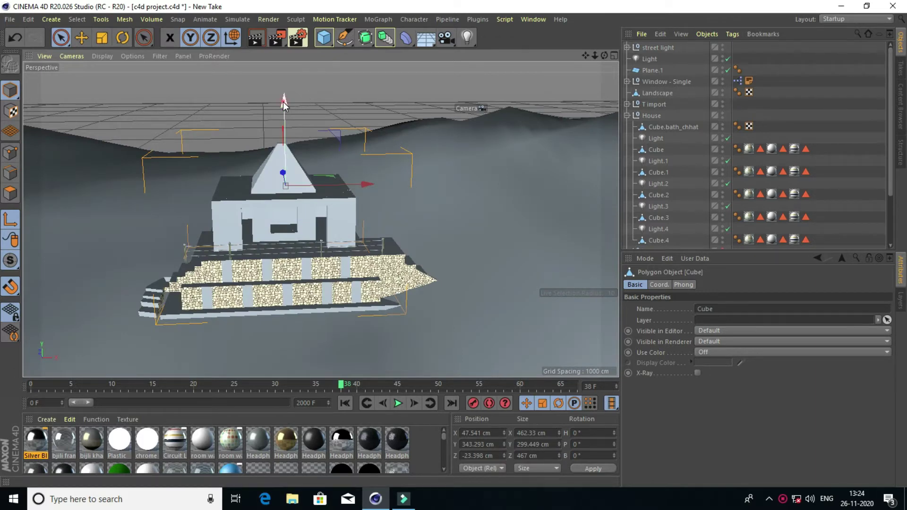
pyautogui.moveTo(283, 128); pyautogui.dragTo(288, 104)
# Rotate the house to face the front (heading about -21°) and tilt it forward
pyautogui.click(122, 38)
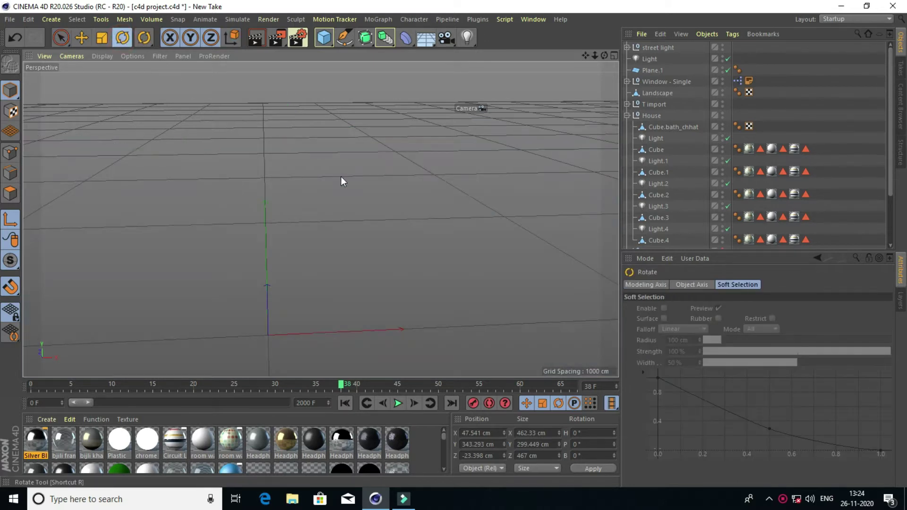
pyautogui.moveTo(324, 192); pyautogui.dragTo(232, 196)
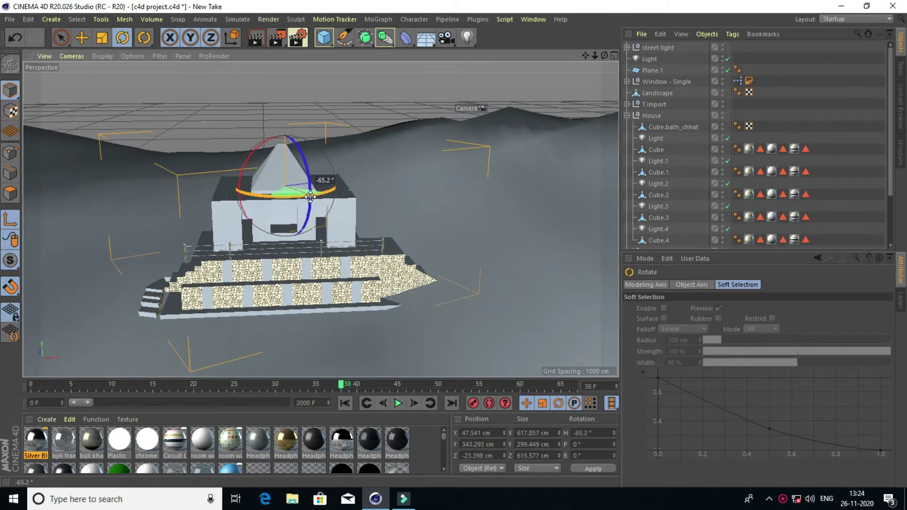
pyautogui.moveTo(233, 197); pyautogui.dragTo(282, 199)
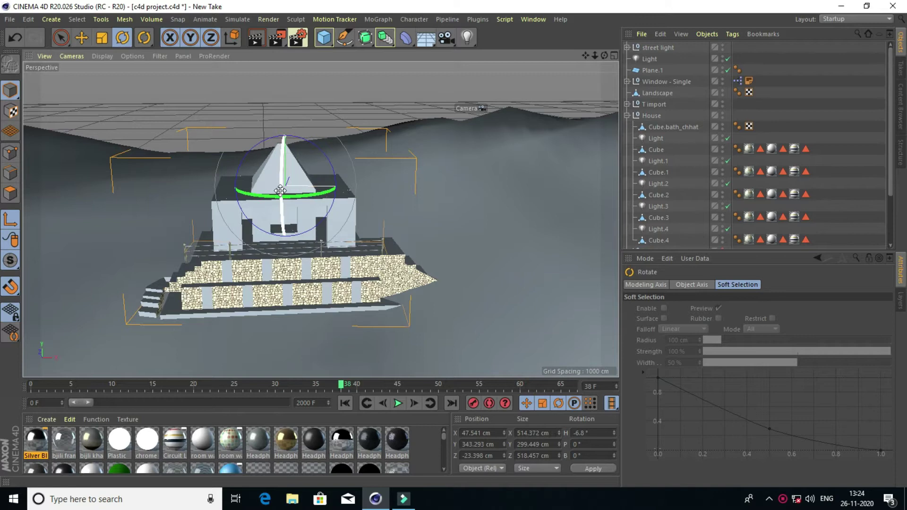
pyautogui.moveTo(288, 160); pyautogui.dragTo(300, 126)
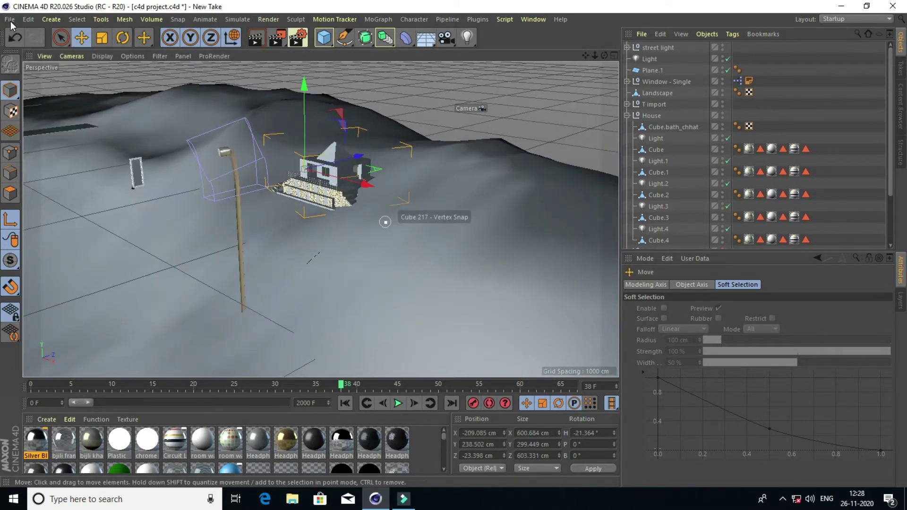
# Create a new Untitled 2 project and start File > Merge to pick a project file
pyautogui.click(10, 19)
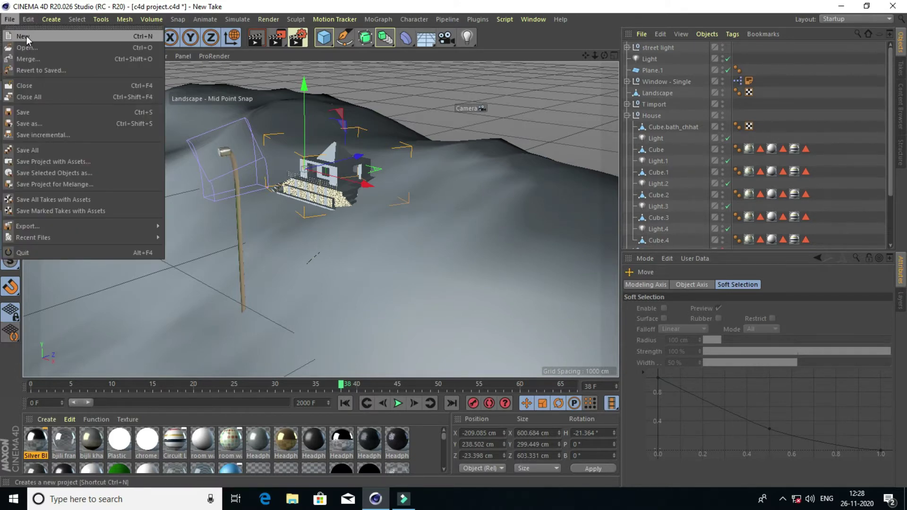
pyautogui.press('Escape')
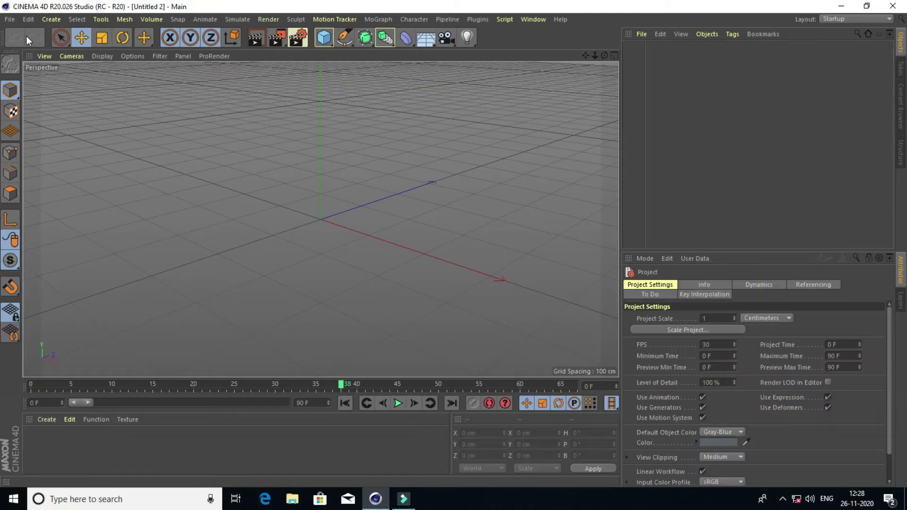
pyautogui.click(8, 20)
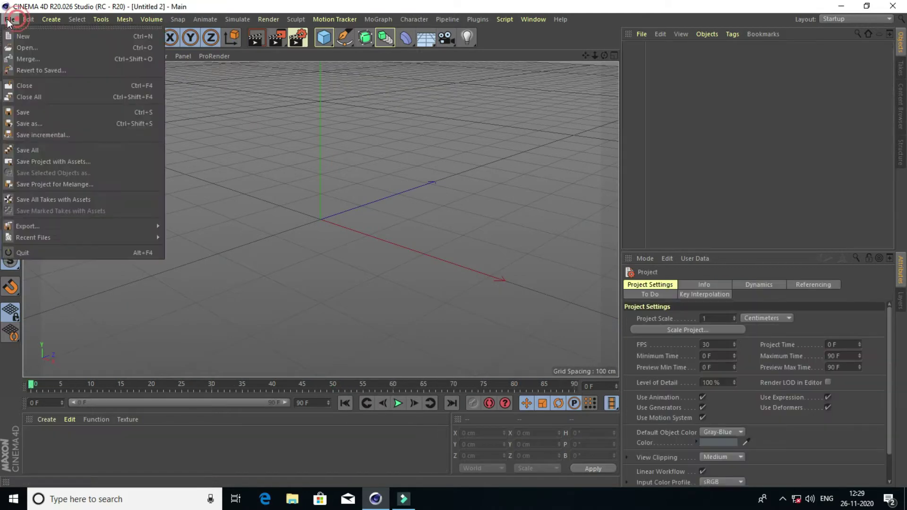
pyautogui.click(24, 59)
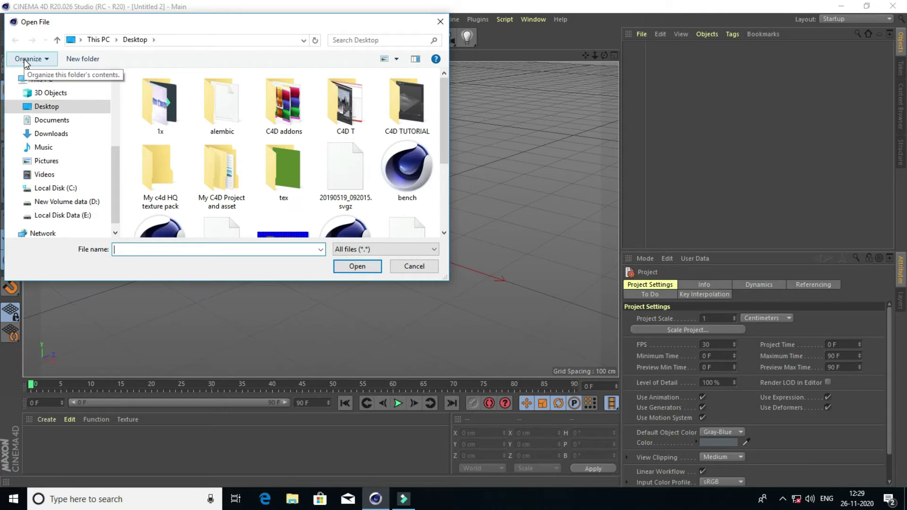
# Merge 'c4d project' from the Desktop, declining take reassignment and dismissing the missing-plugins warning
pyautogui.click(47, 108)
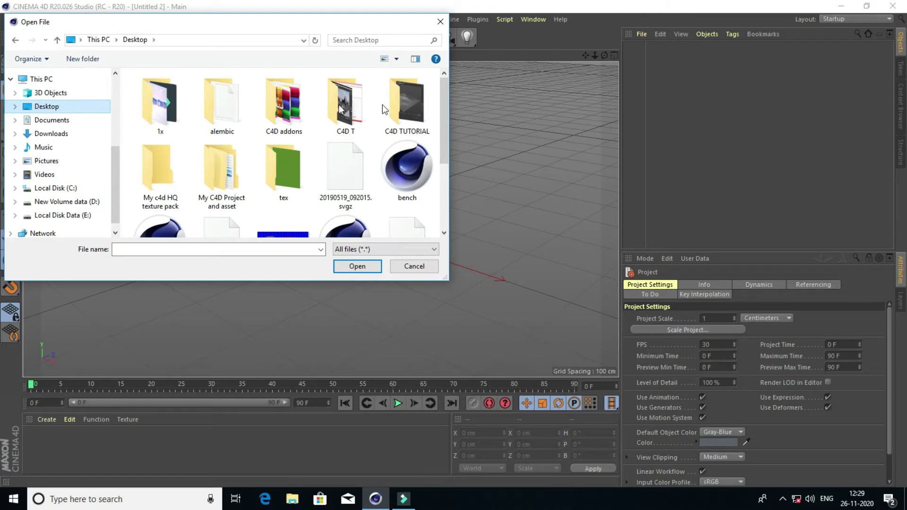
pyautogui.click(446, 114)
pyautogui.moveTo(447, 125); pyautogui.dragTo(456, 184)
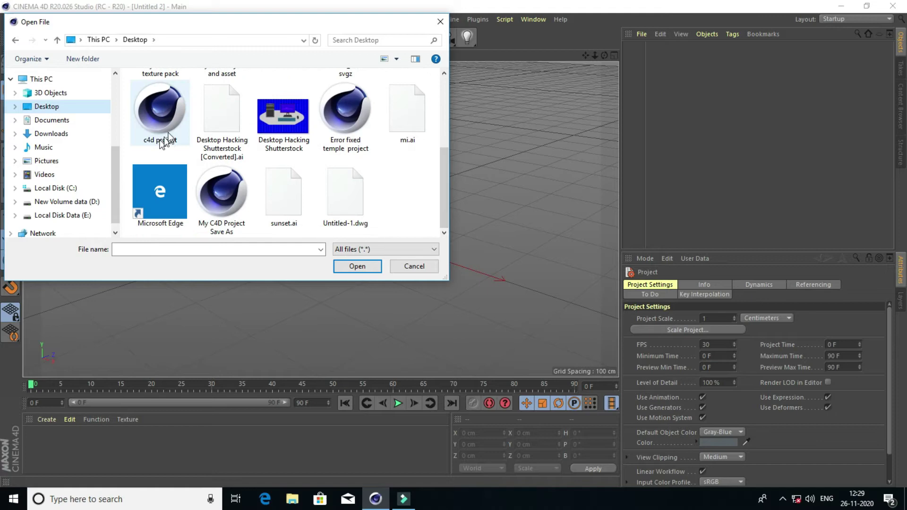
pyautogui.click(166, 124)
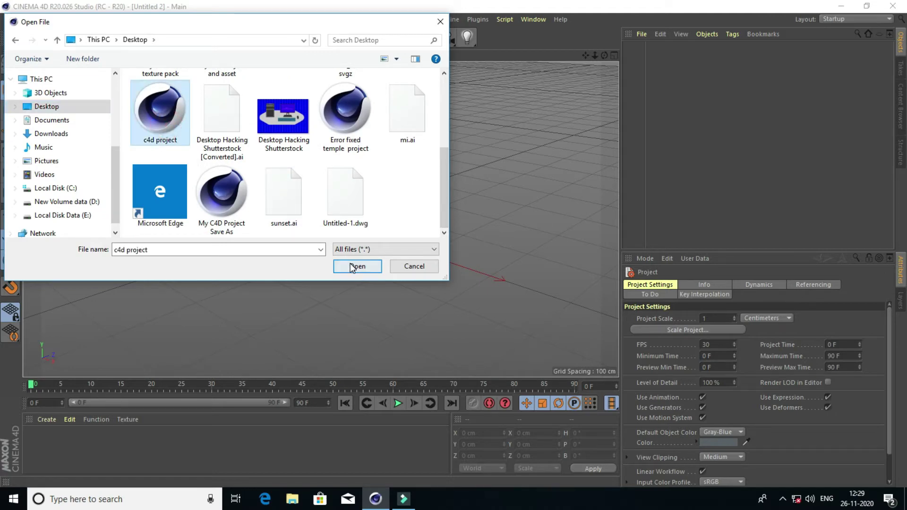
pyautogui.click(350, 265)
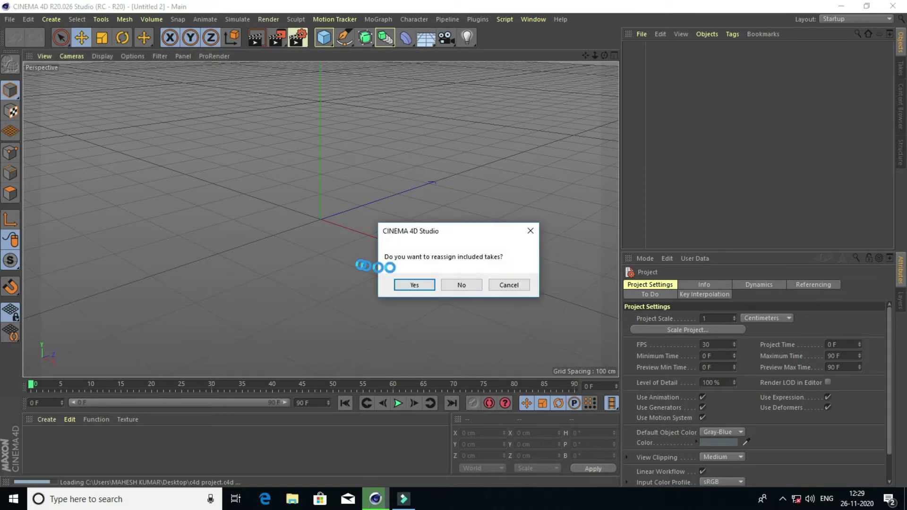
pyautogui.click(462, 285)
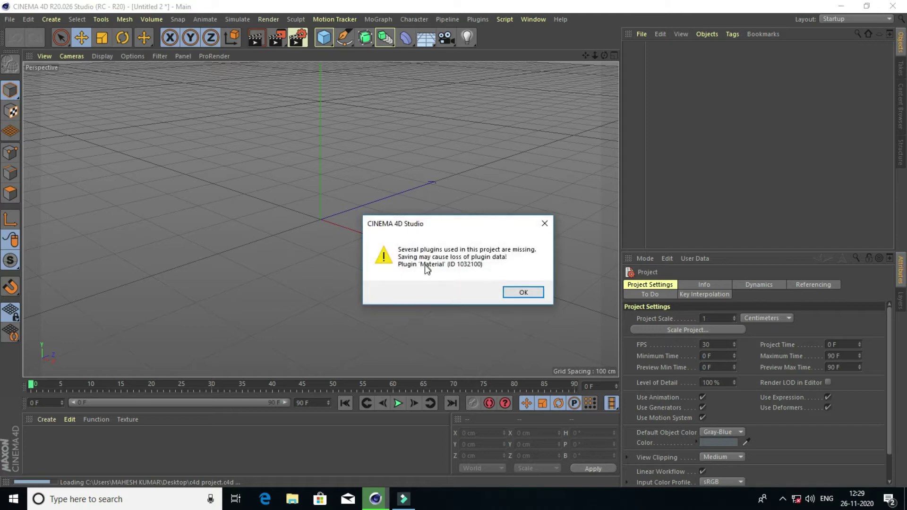
pyautogui.click(521, 293)
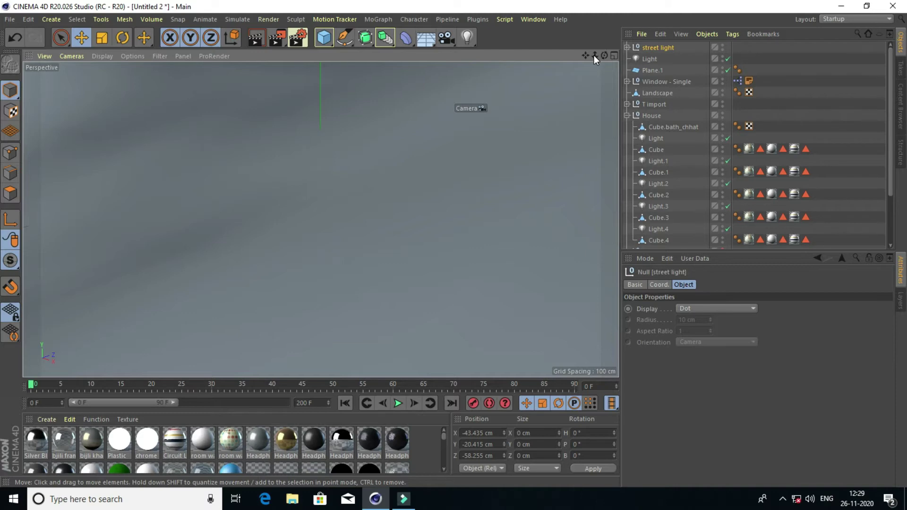
# Drag the street light along Y to about 13.9 cm height, then zoom out and orbit around the house
pyautogui.moveTo(594, 56); pyautogui.dragTo(594, 55)
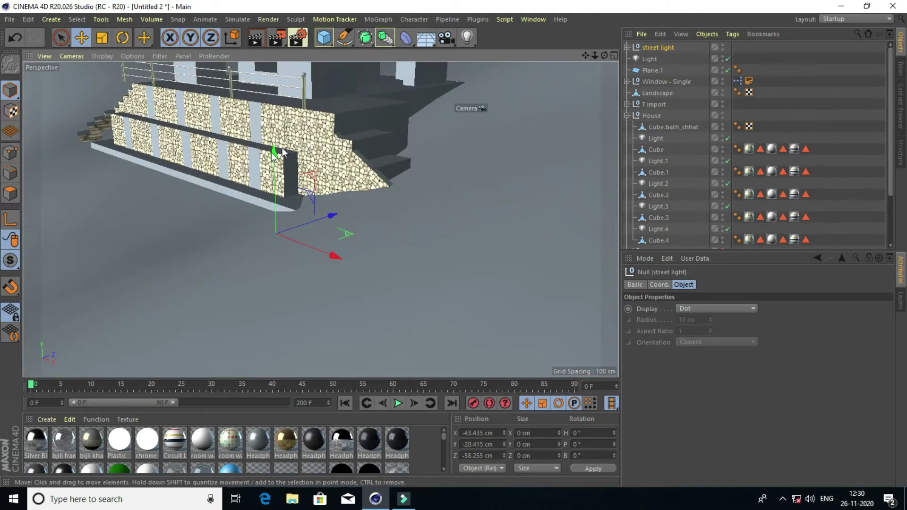
pyautogui.moveTo(276, 157); pyautogui.dragTo(279, 125)
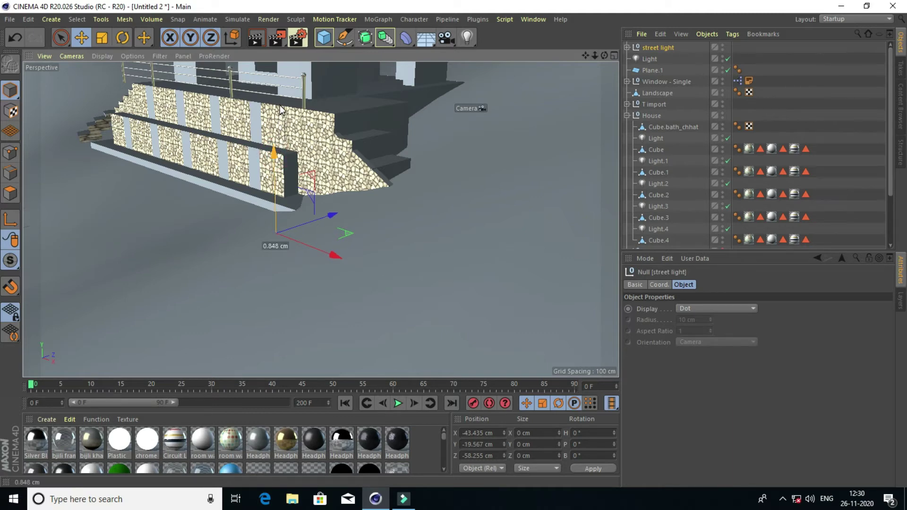
pyautogui.moveTo(280, 124)
pyautogui.mouseDown()
pyautogui.moveTo(285, 80)
pyautogui.moveTo(284, 120)
pyautogui.mouseUp()
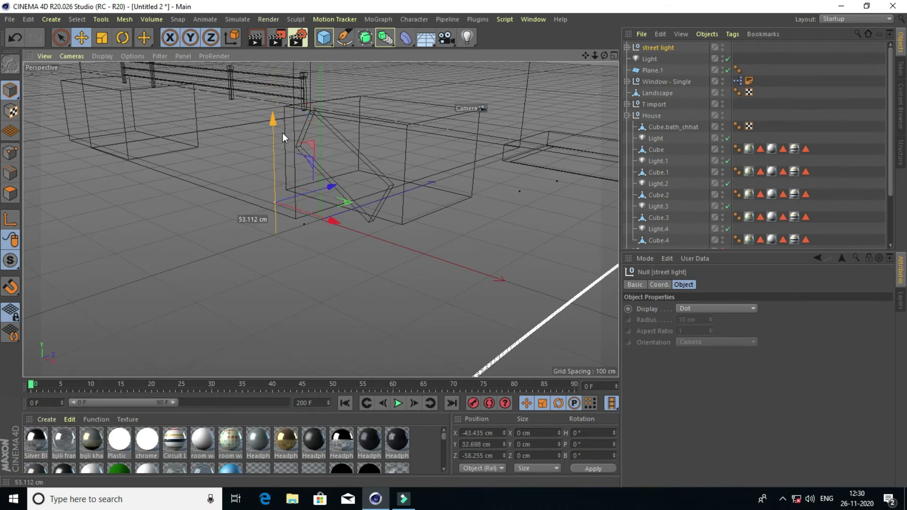
pyautogui.moveTo(283, 120); pyautogui.dragTo(283, 133)
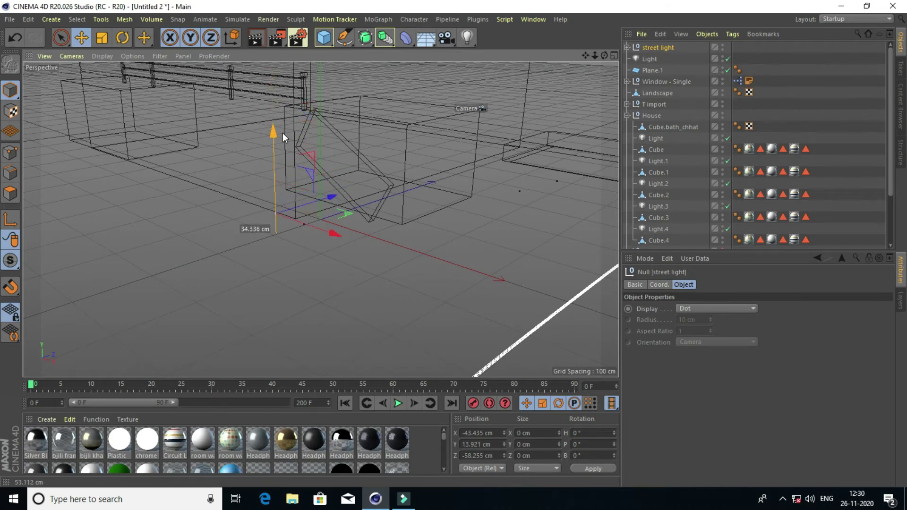
pyautogui.click(595, 54)
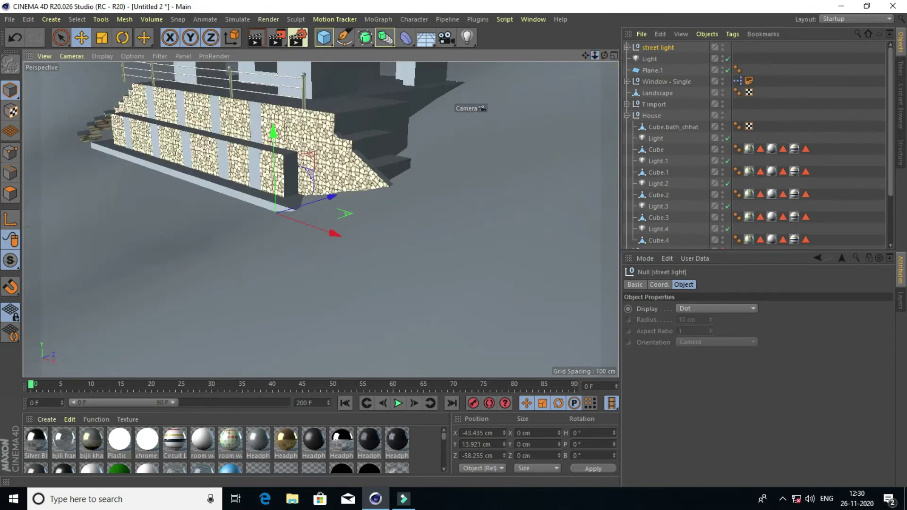
pyautogui.scroll(-3, 320, 220)
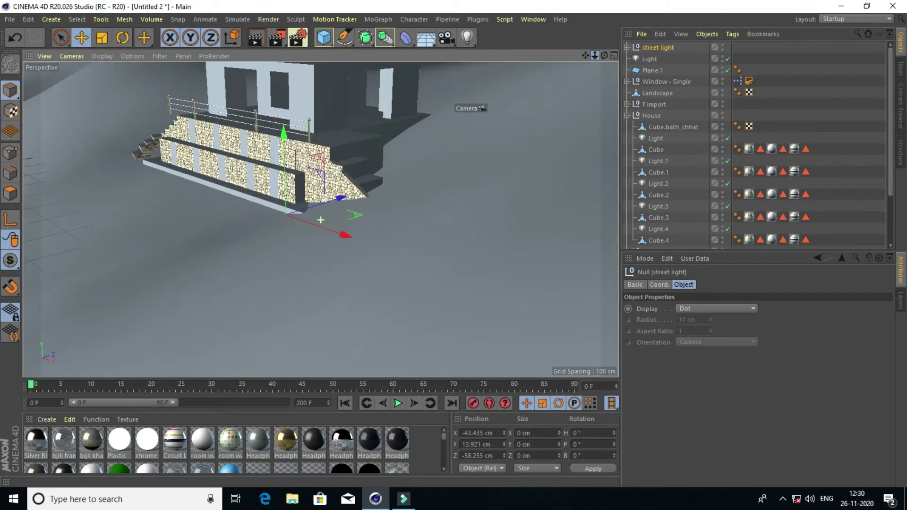
pyautogui.scroll(-3, 321, 219)
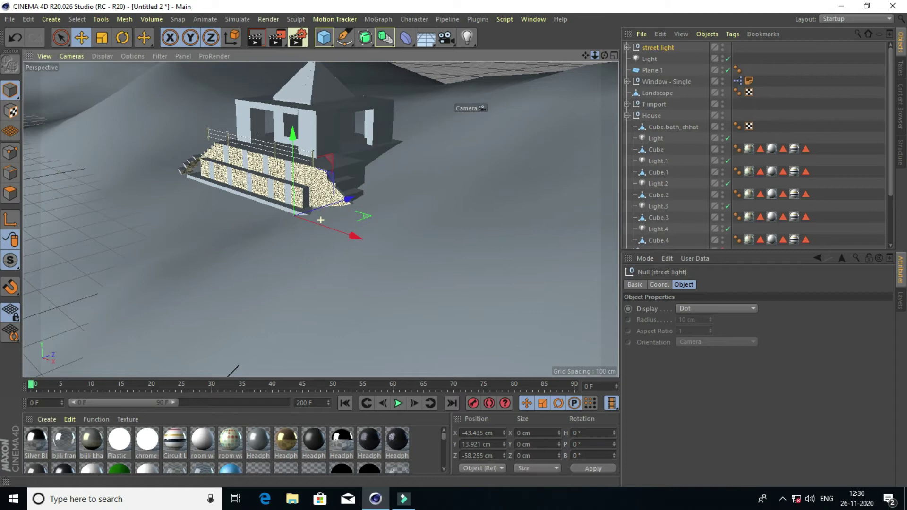
pyautogui.keyDown('alt'); pyautogui.moveTo(321, 219); pyautogui.dragTo(584, 79); pyautogui.keyUp('alt')
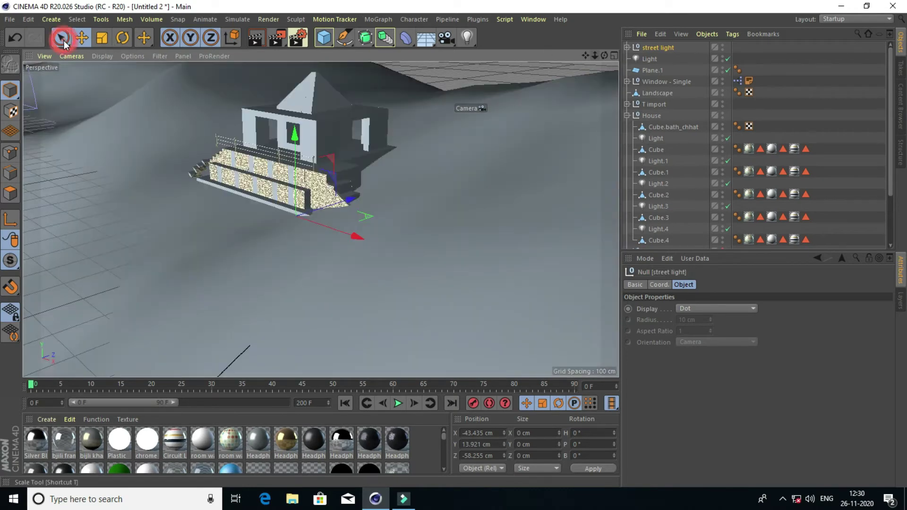
# Push the house Cube back along its depth and turn it slightly about its vertical axis
pyautogui.click(60, 38)
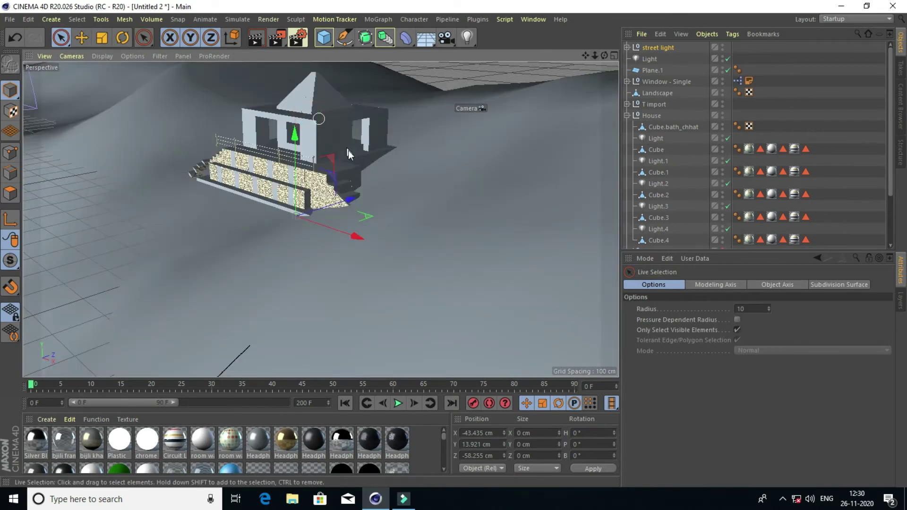
pyautogui.click(349, 200)
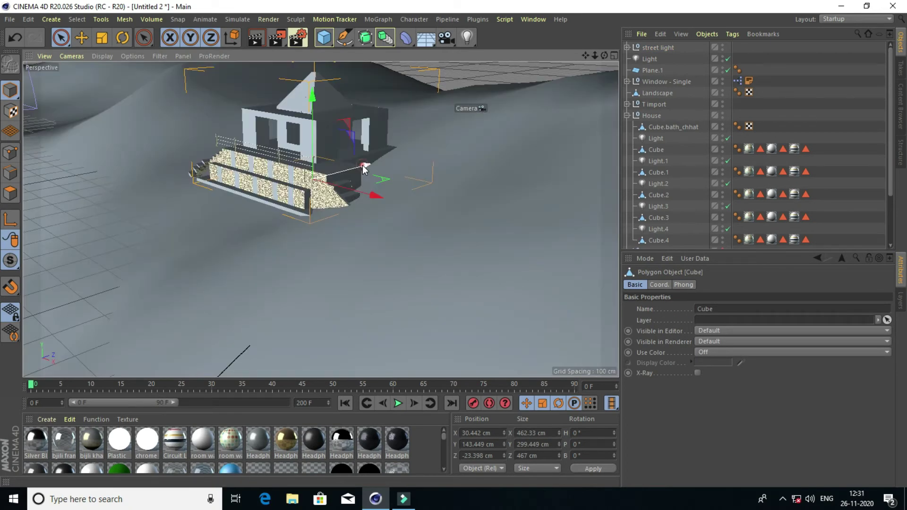
pyautogui.moveTo(363, 165)
pyautogui.mouseDown()
pyautogui.moveTo(262, 198)
pyautogui.moveTo(286, 189)
pyautogui.mouseUp()
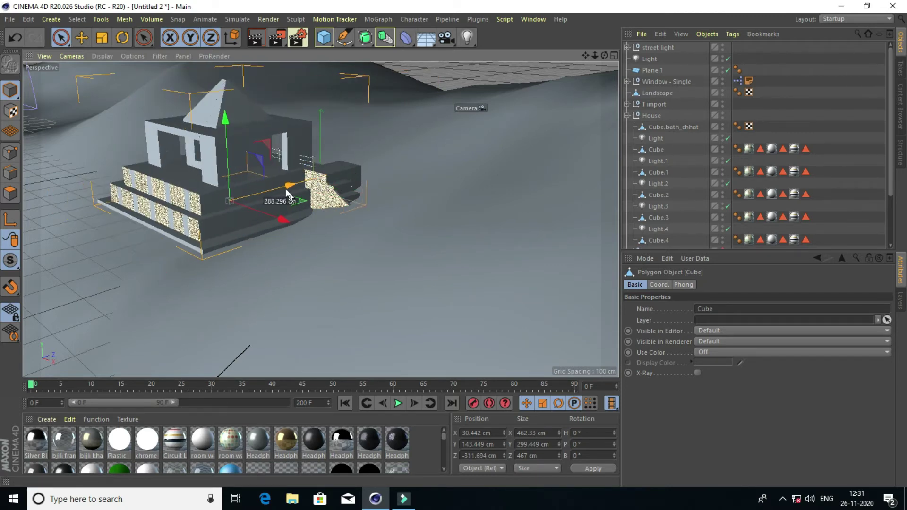
pyautogui.click(123, 39)
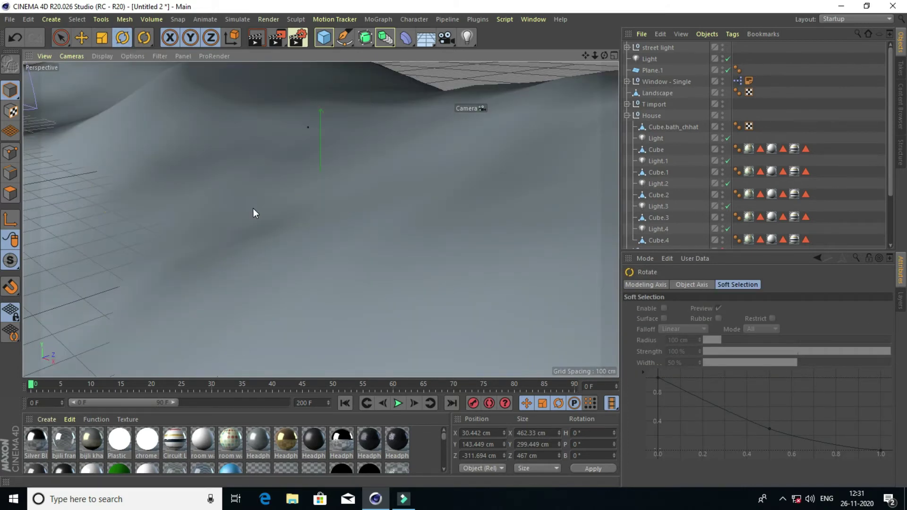
pyautogui.moveTo(252, 208)
pyautogui.mouseDown()
pyautogui.moveTo(230, 217)
pyautogui.moveTo(332, 221)
pyautogui.moveTo(316, 215)
pyautogui.mouseUp()
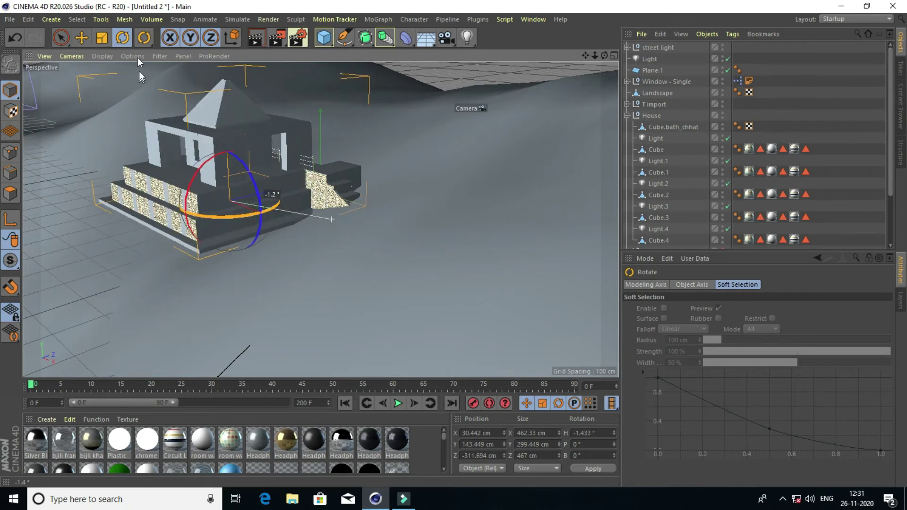
# Scale the house slightly taller along Y and switch the viewport to wireframe display
pyautogui.click(102, 37)
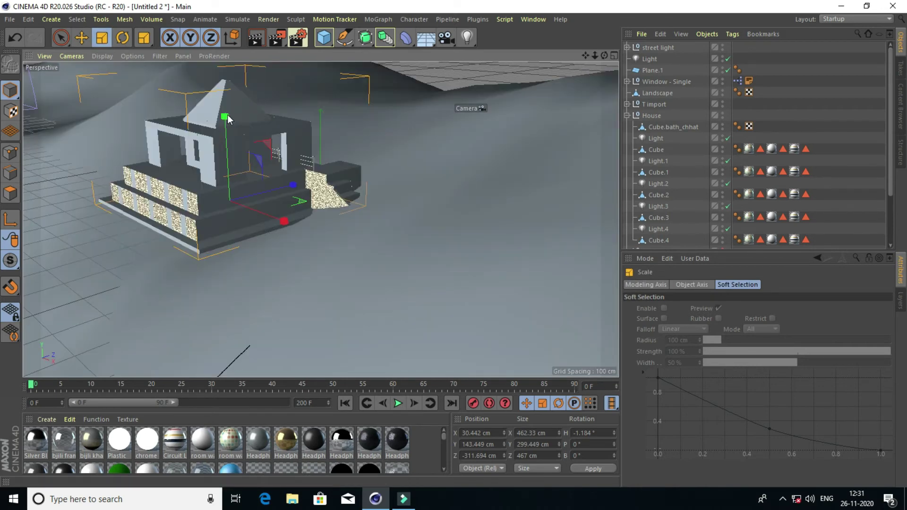
pyautogui.moveTo(227, 117)
pyautogui.mouseDown()
pyautogui.moveTo(228, 139)
pyautogui.moveTo(237, 110)
pyautogui.mouseUp()
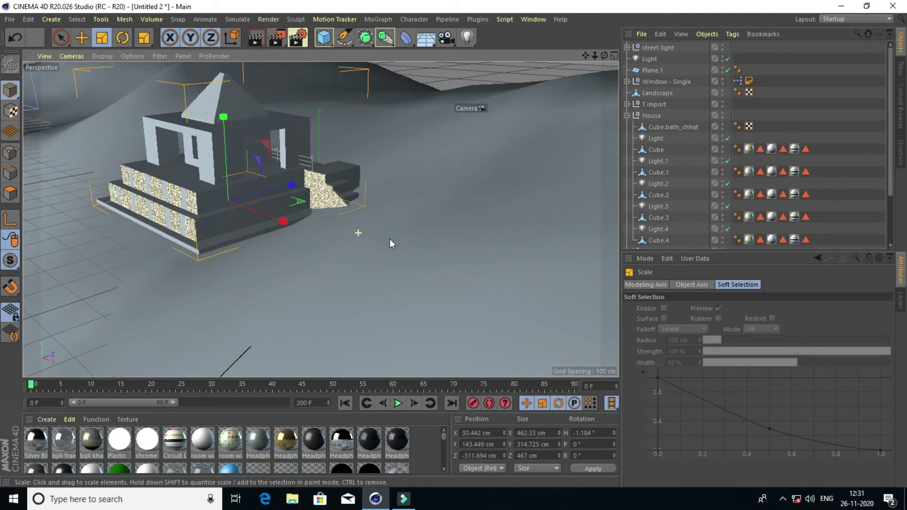
pyautogui.press('n')
pyautogui.press('g')
pyautogui.keyDown('alt'); pyautogui.moveTo(419, 244); pyautogui.dragTo(465, 246); pyautogui.keyUp('alt')
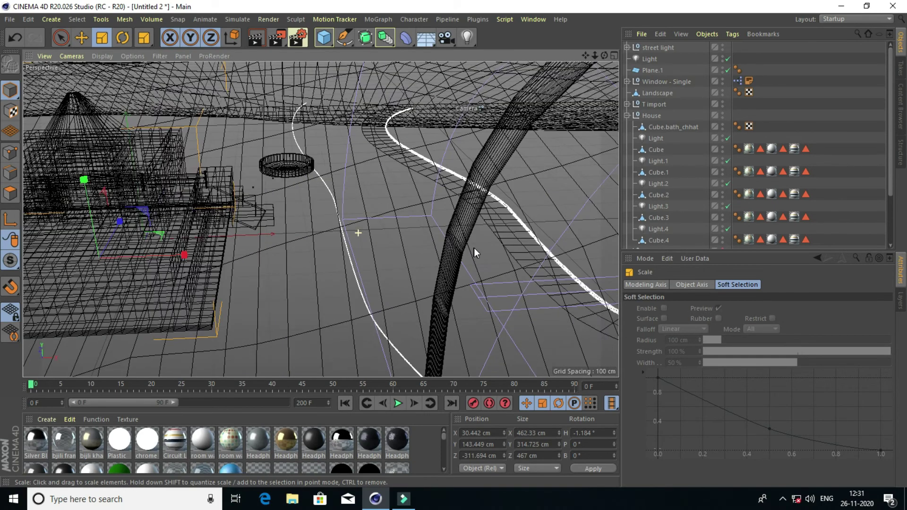
pyautogui.scroll(5, 474, 247)
pyautogui.scroll(5, 474, 248)
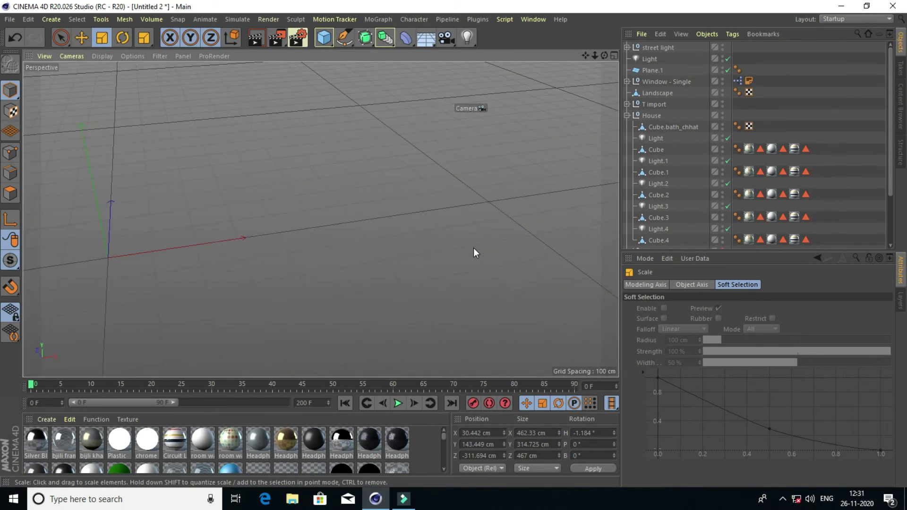
pyautogui.scroll(-3, 474, 248)
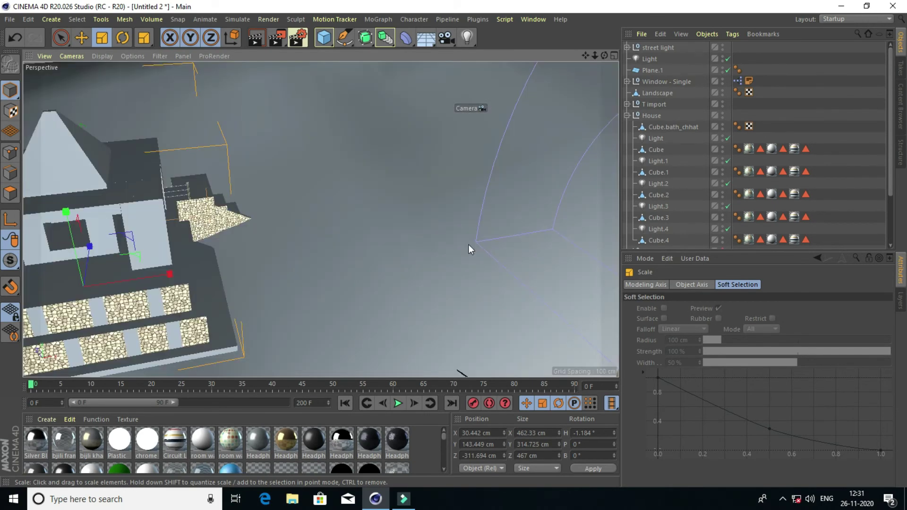
pyautogui.click(586, 55)
pyautogui.moveTo(320, 217); pyautogui.dragTo(321, 220)
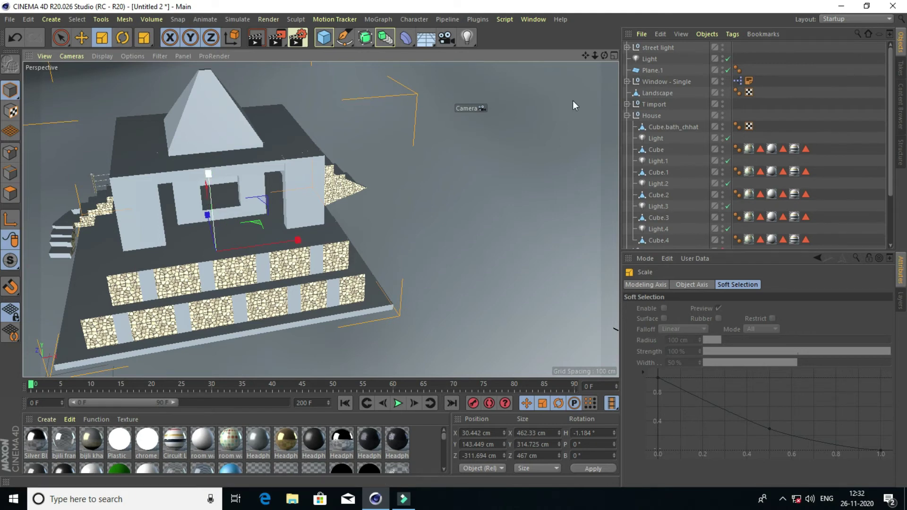
pyautogui.click(78, 39)
pyautogui.click(59, 40)
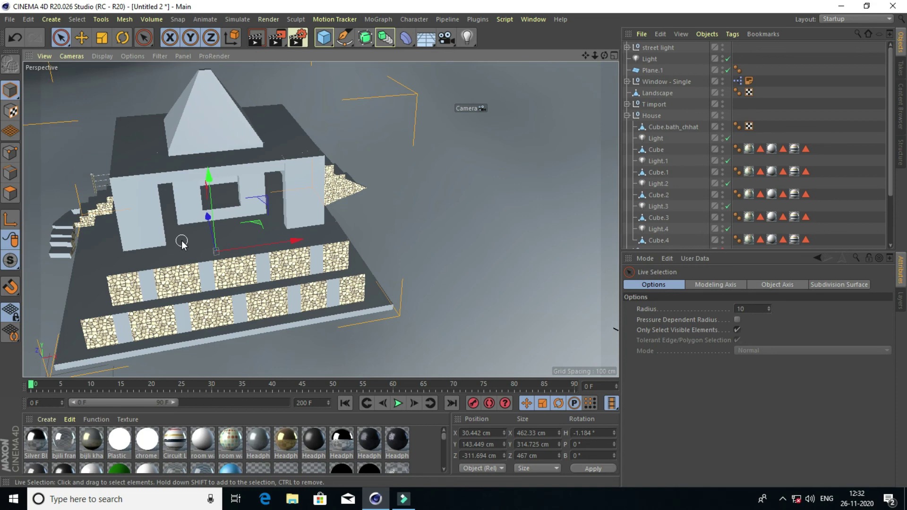
pyautogui.moveTo(224, 248)
pyautogui.keyDown('alt'); pyautogui.mouseDown()
pyautogui.moveTo(233, 254)
pyautogui.moveTo(19, 76)
pyautogui.mouseUp(); pyautogui.keyUp('alt')
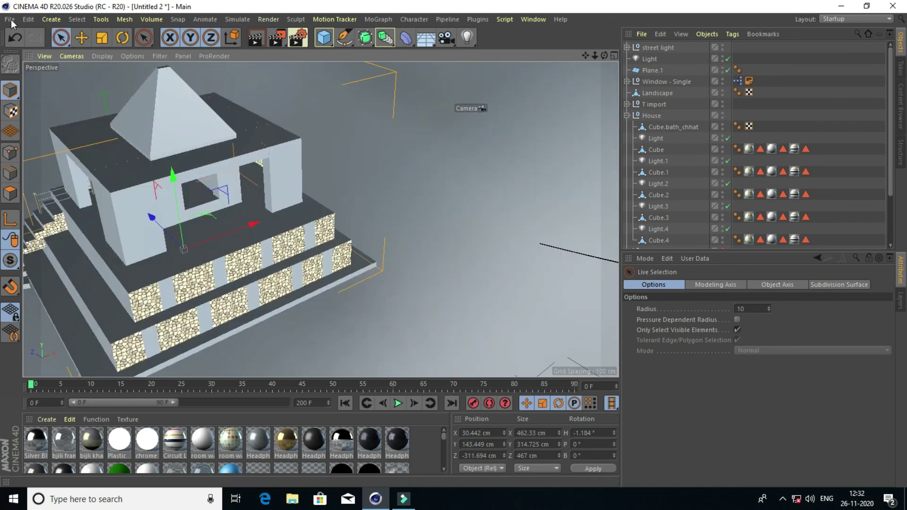
# Save the merged project as 123.c4d in the Desktop folder using Save as
pyautogui.click(12, 21)
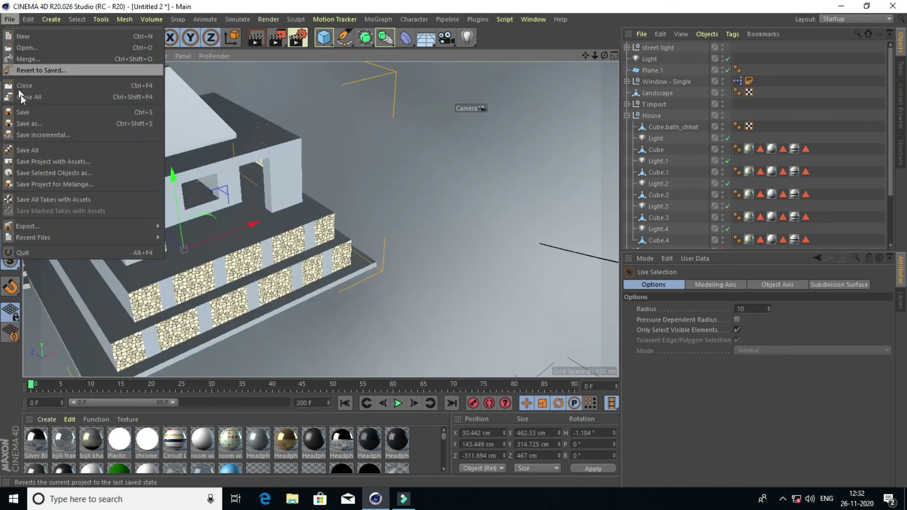
pyautogui.click(27, 113)
pyautogui.write('1')
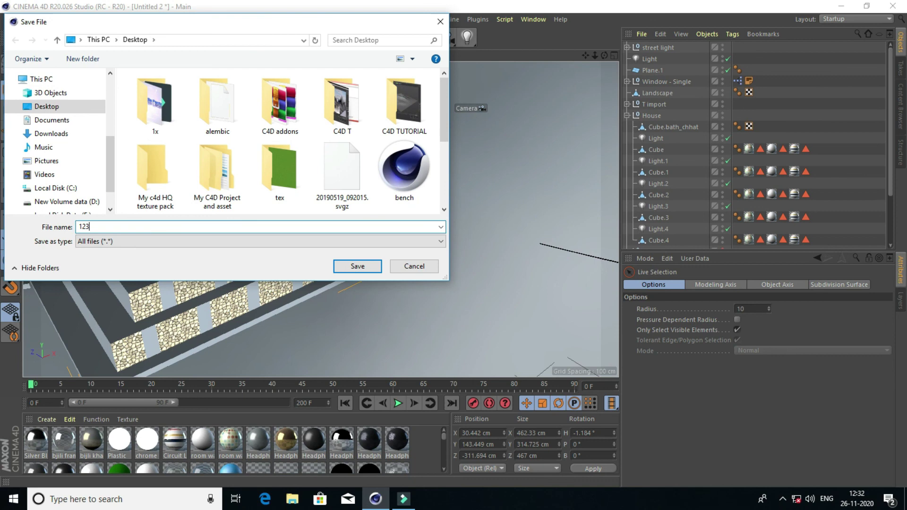
pyautogui.write('23')
pyautogui.click(358, 265)
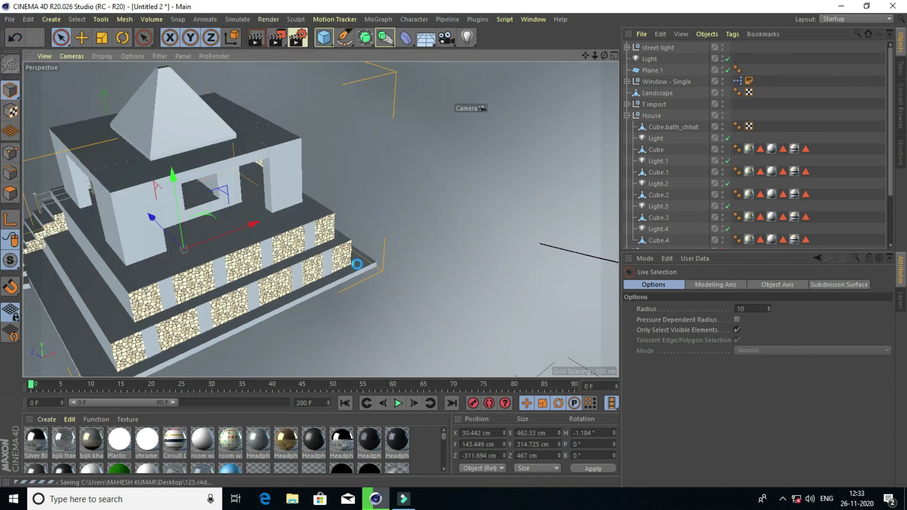